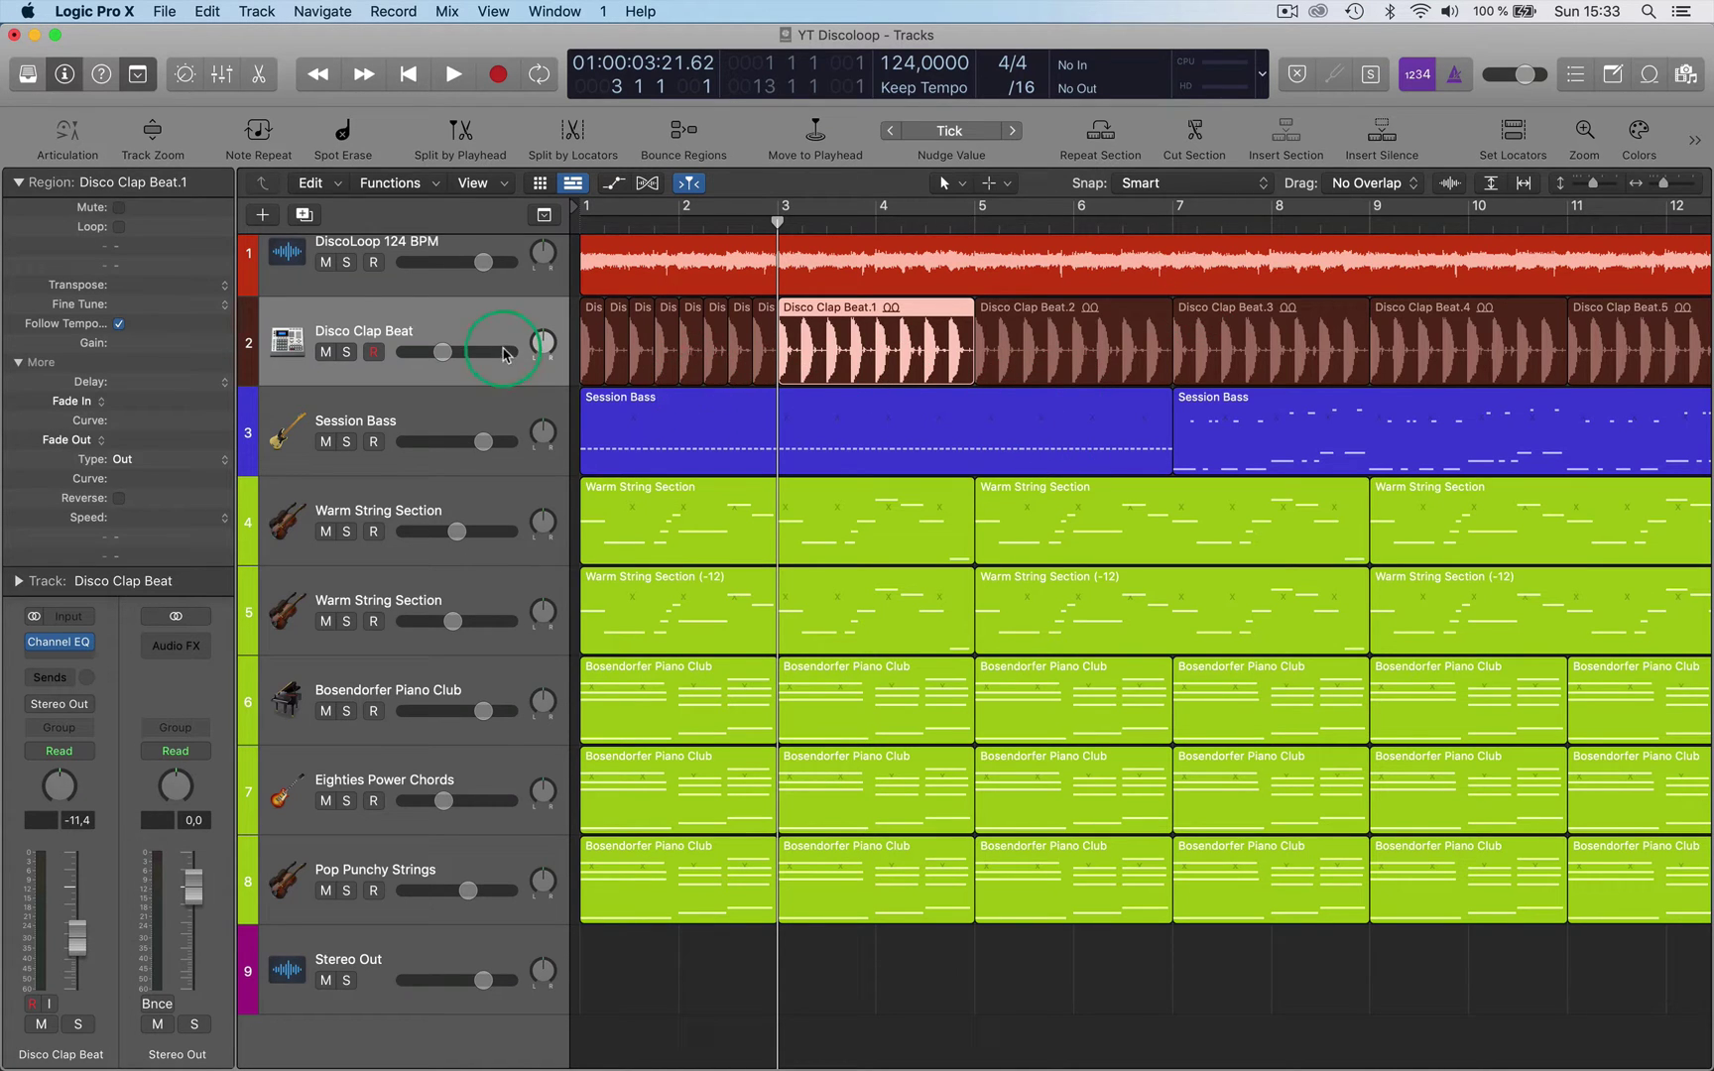
scroll(908, 569, "up", 2)
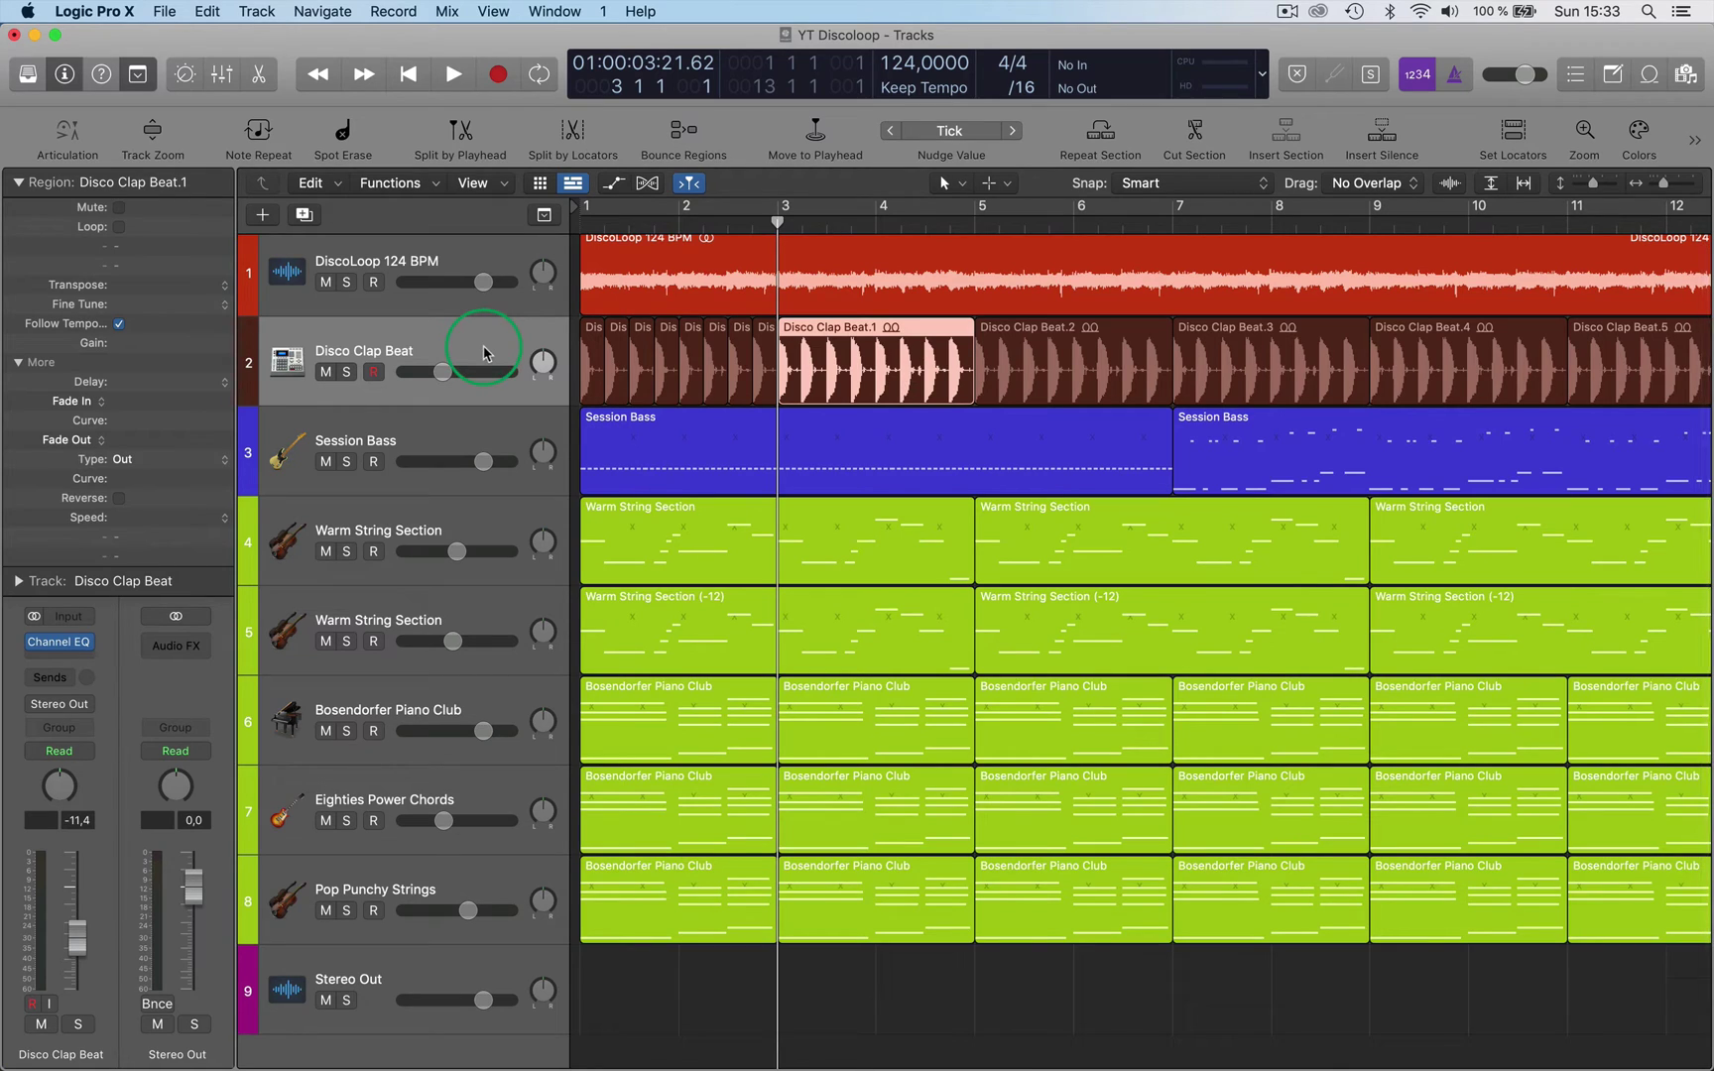
Step: Select Disco Clap Beat.1 after passing over Disco Clap Beat.2 and the small .44 region
left_click(1071, 362)
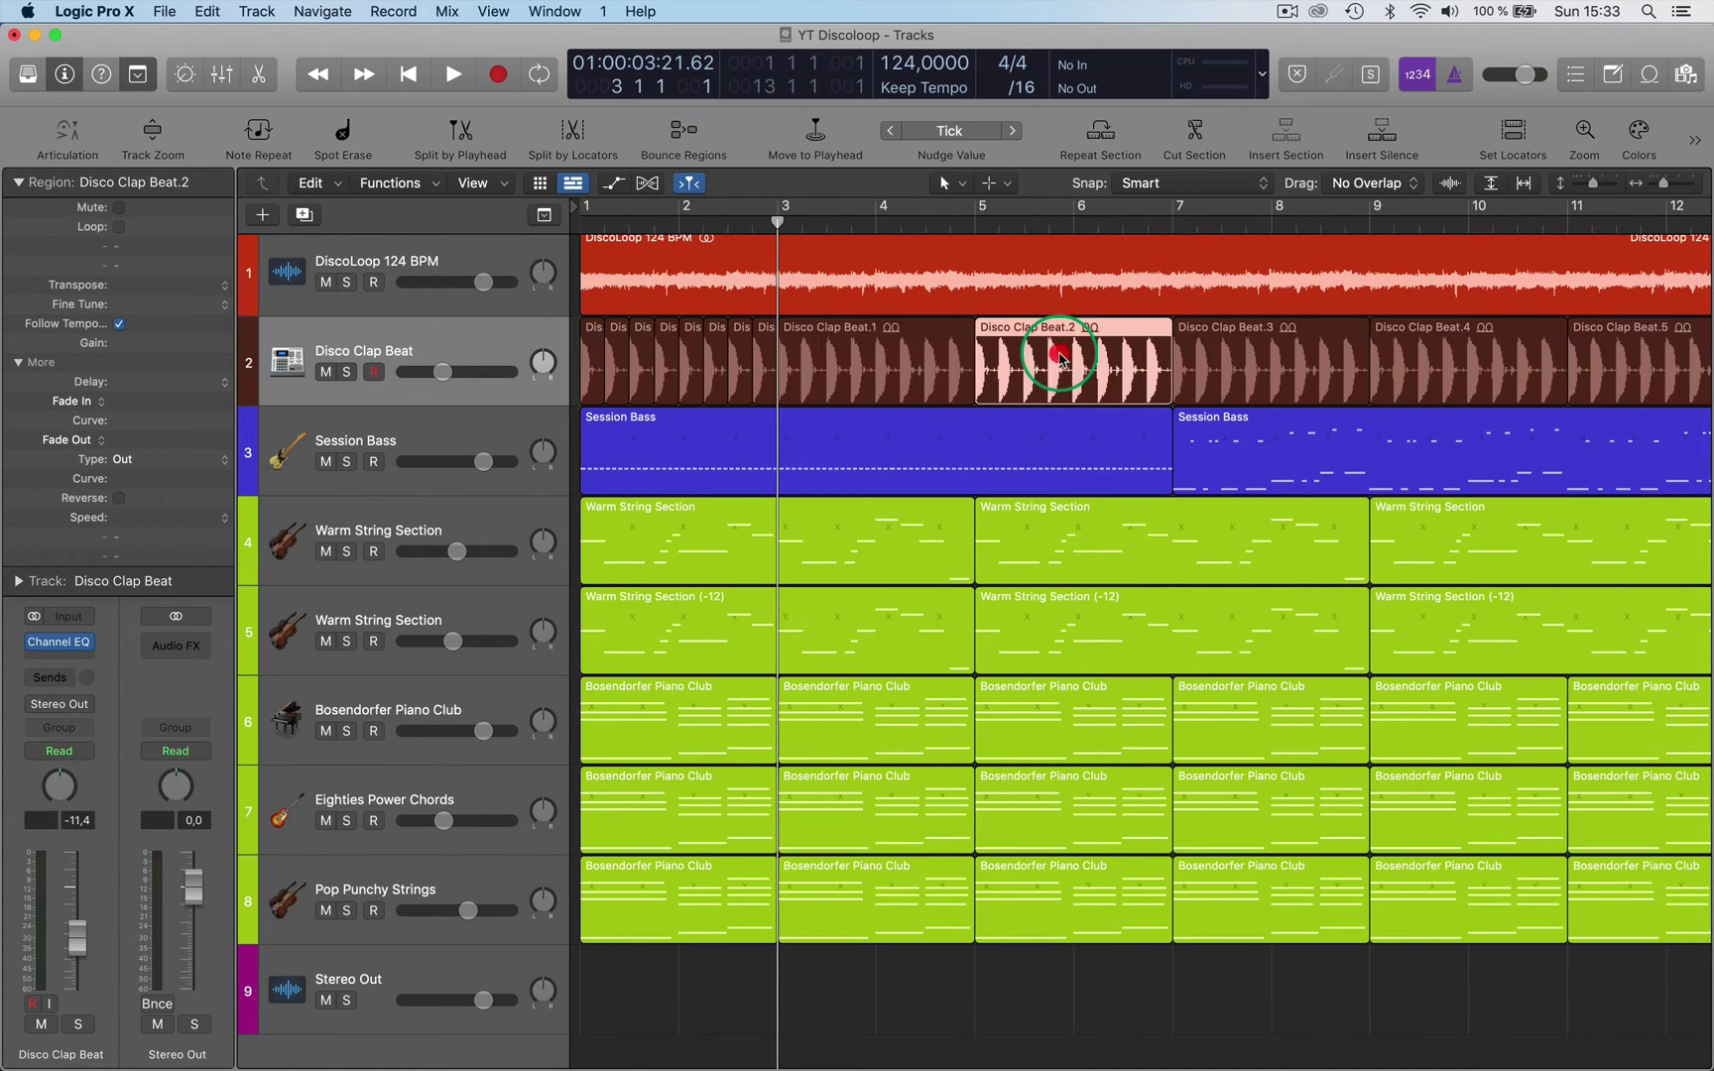
left_click(813, 348)
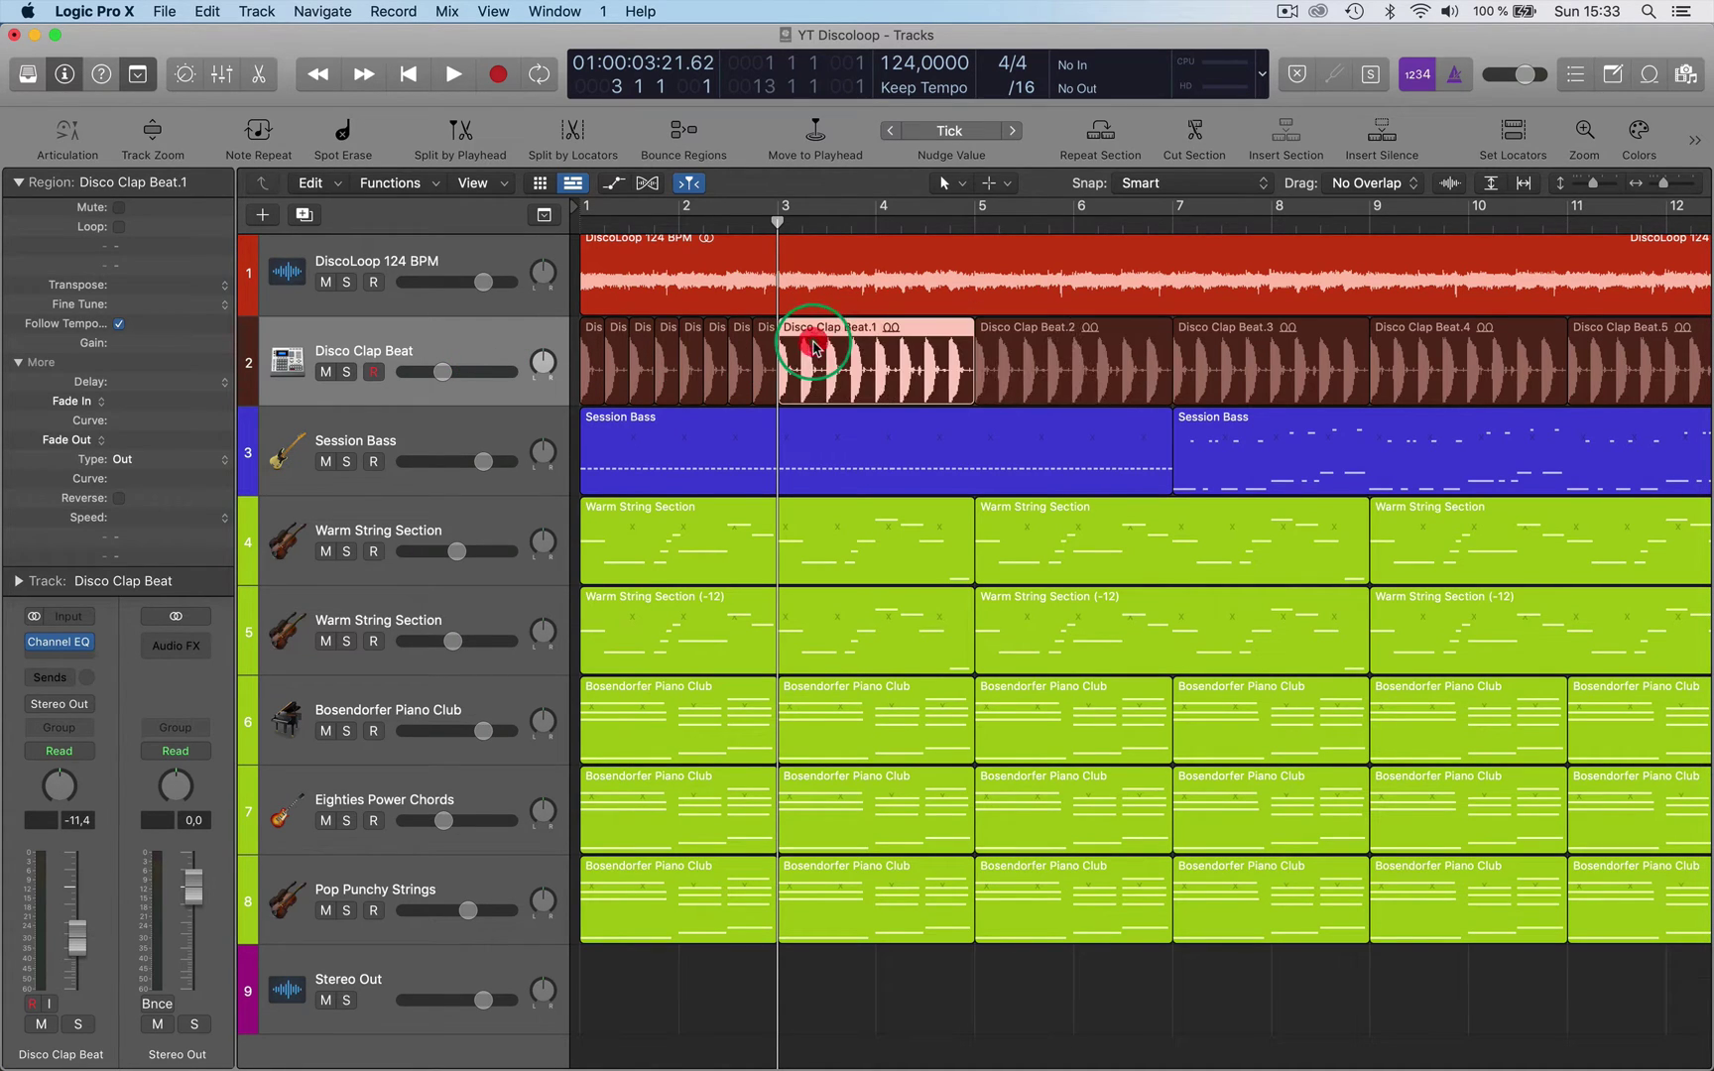
left_click(711, 346)
left_click(839, 349)
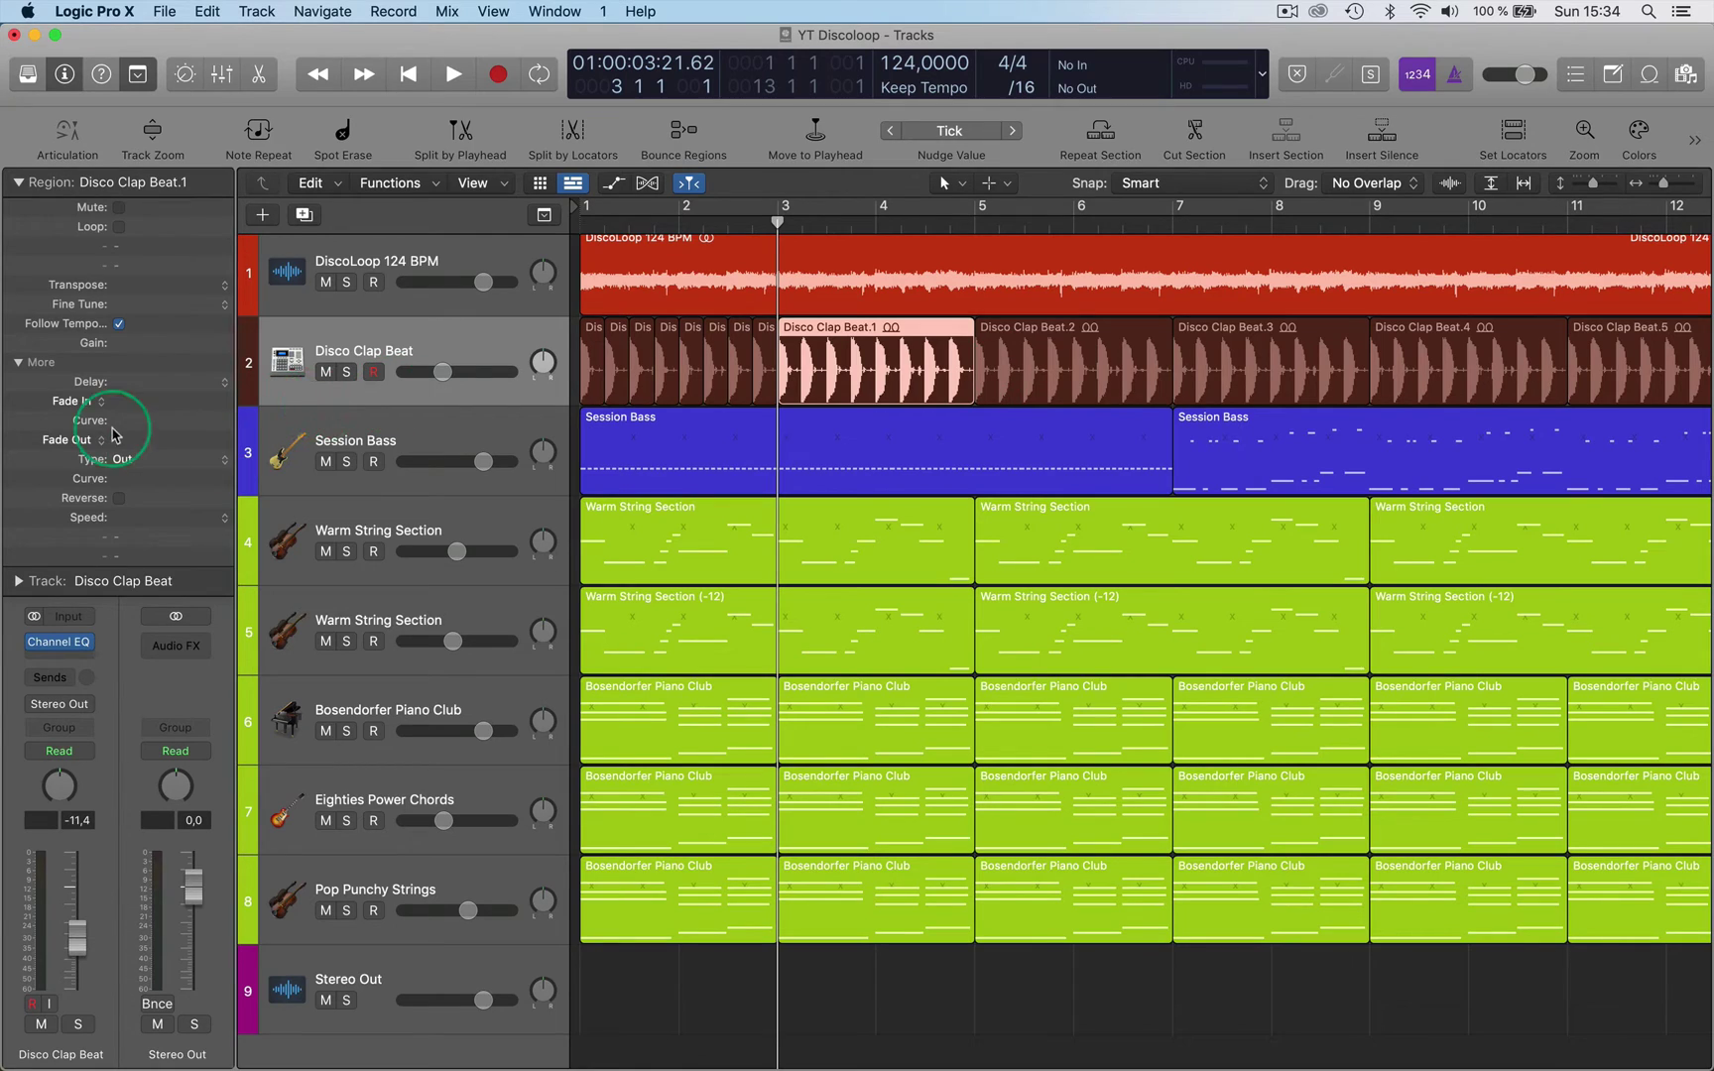
Step: Set the Disco Clap Beat.1 Region Inspector gain to -4.8 dB
left_click_drag(118, 342, 118, 348)
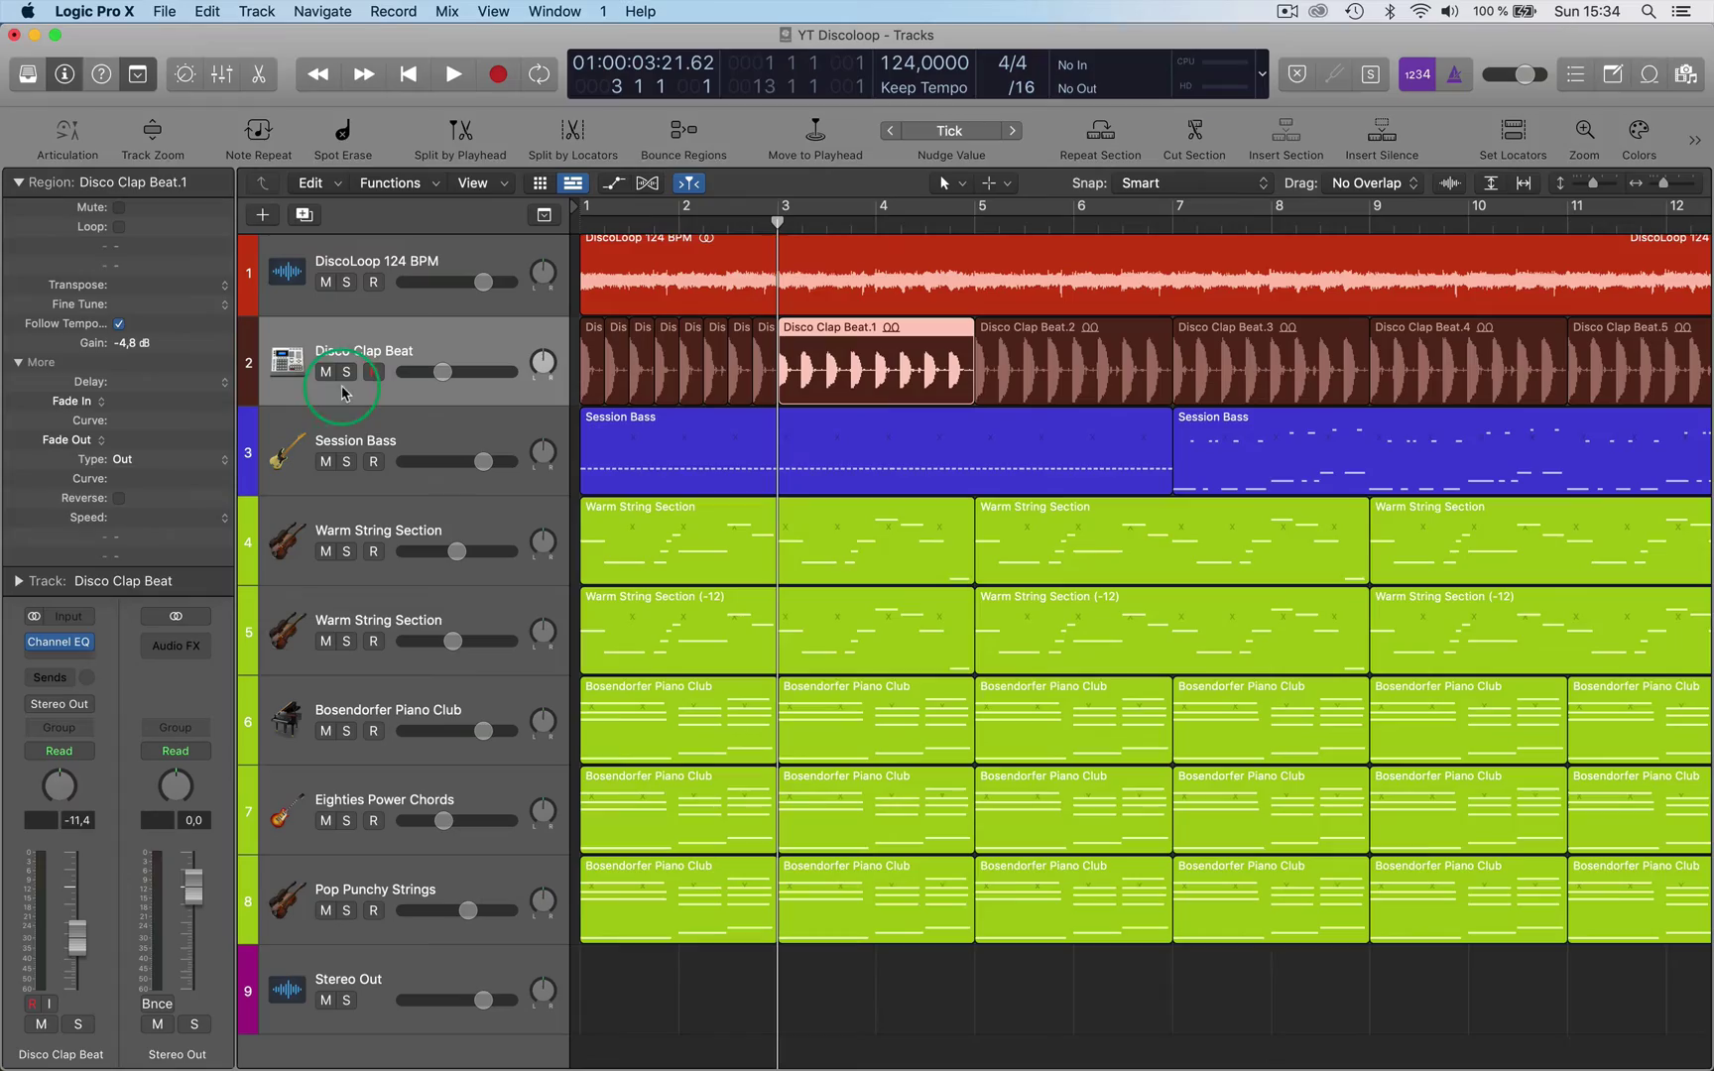
Step: Solo the Disco Clap Beat track and play it back, then stop
left_click(345, 373)
key("space")
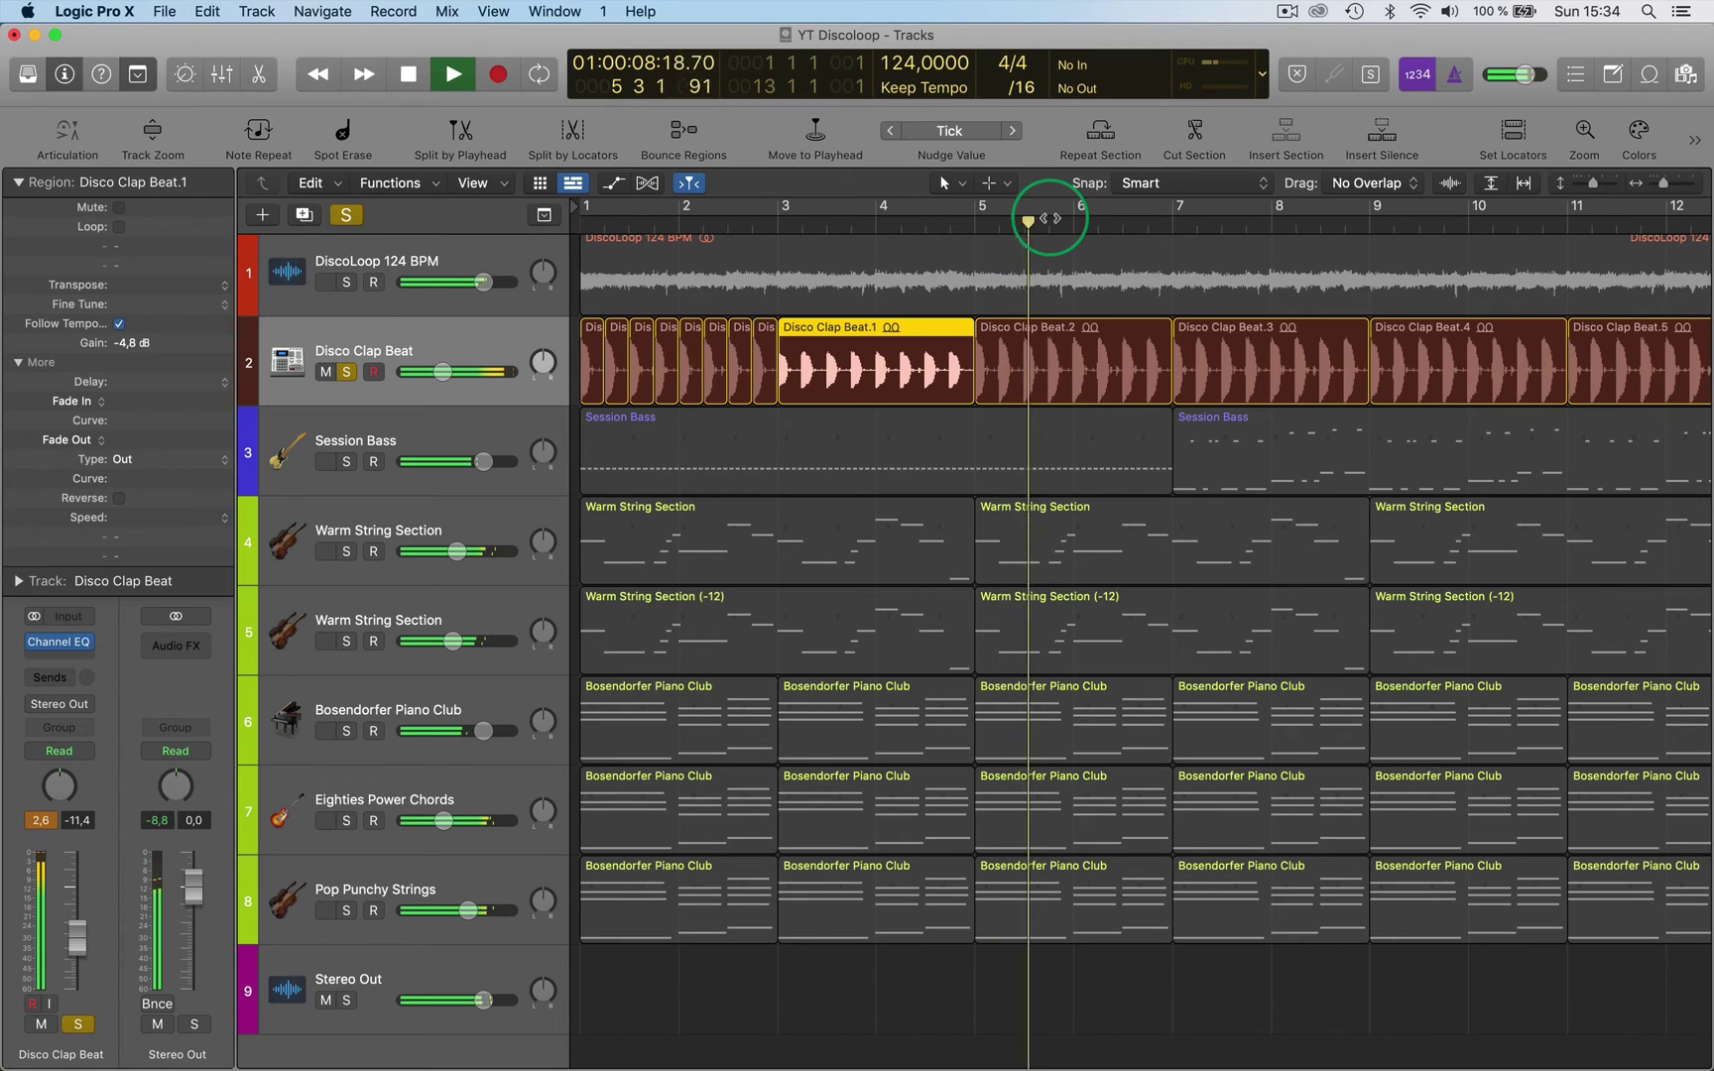
key("space")
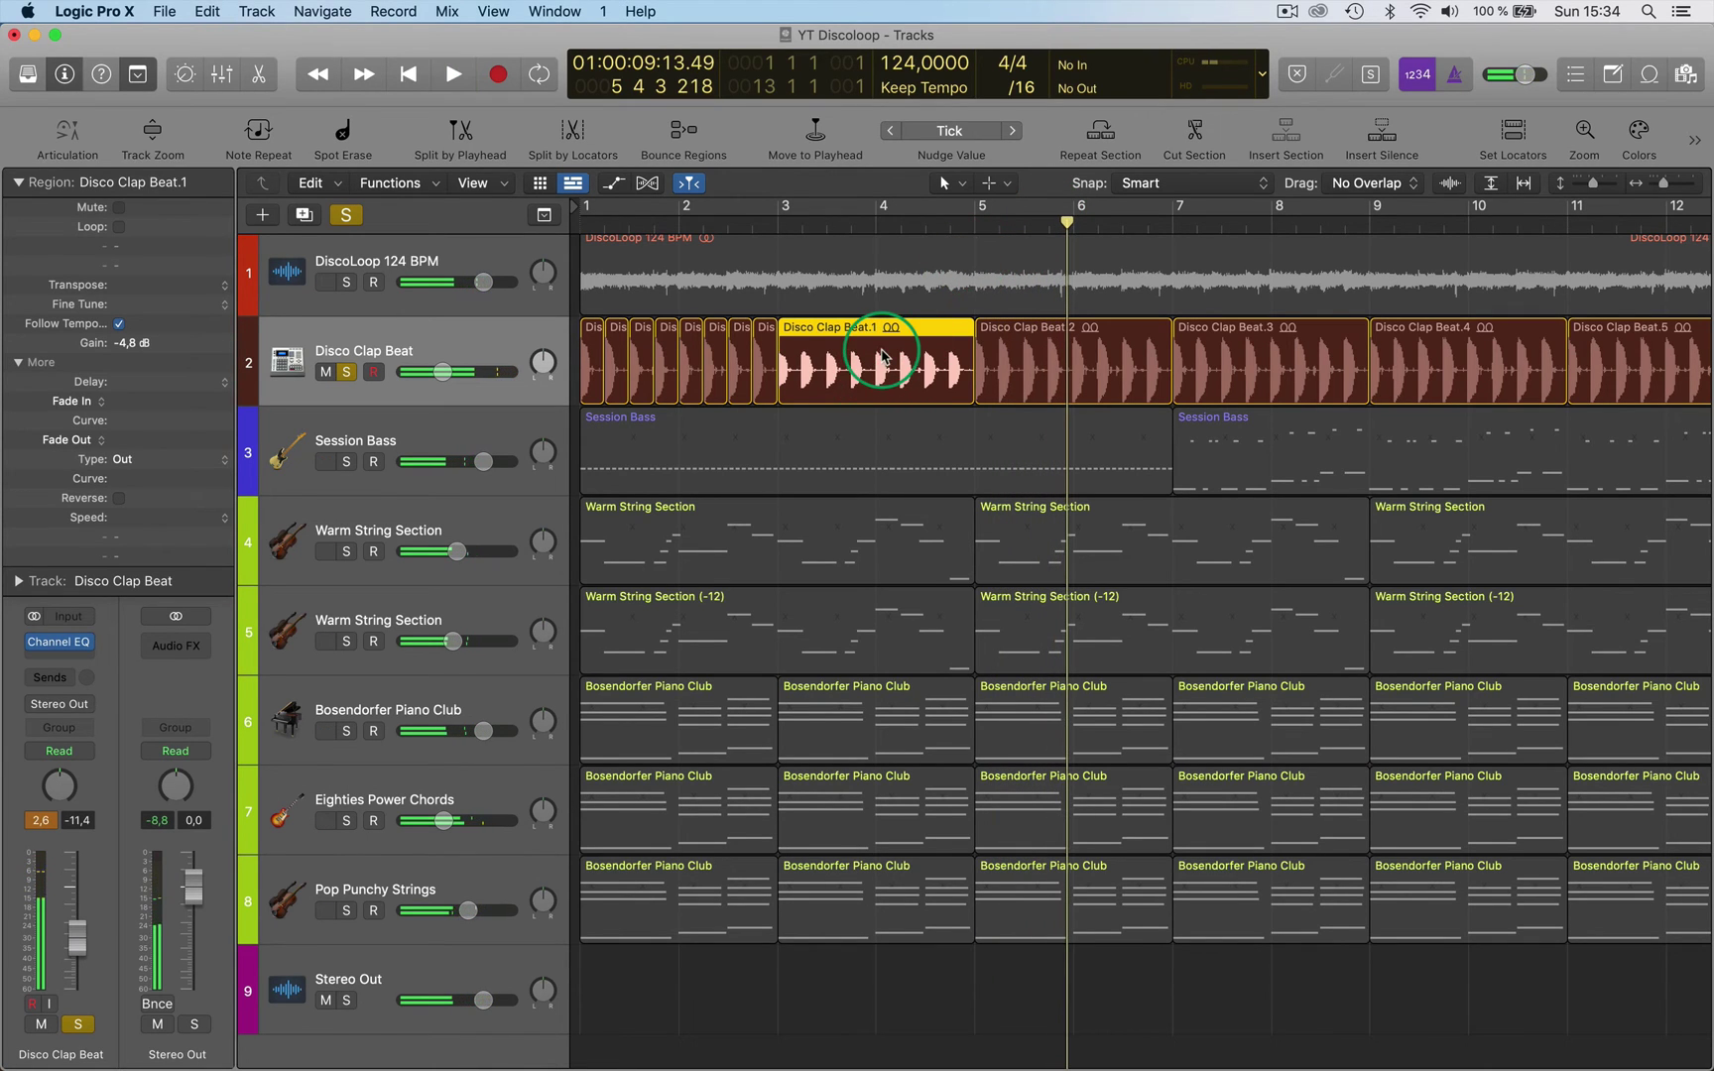